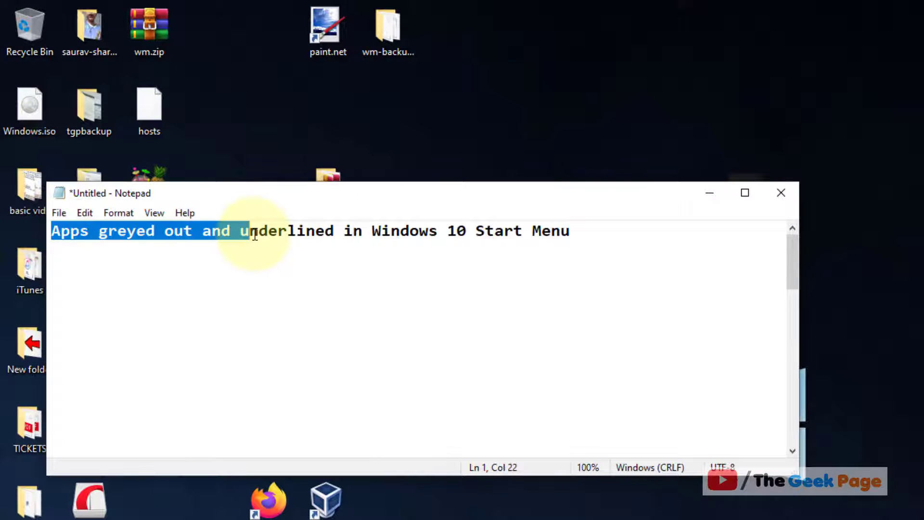
# - Find Windows PowerShell in Start search and launch it with Run as administrator
pyautogui.moveTo(254, 231); pyautogui.dragTo(585, 231)
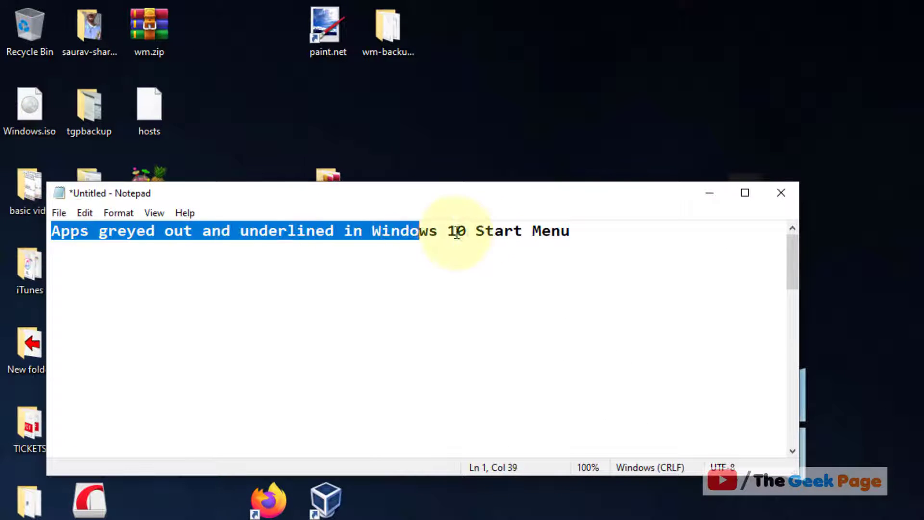
pyautogui.click(513, 288)
pyautogui.press('super')
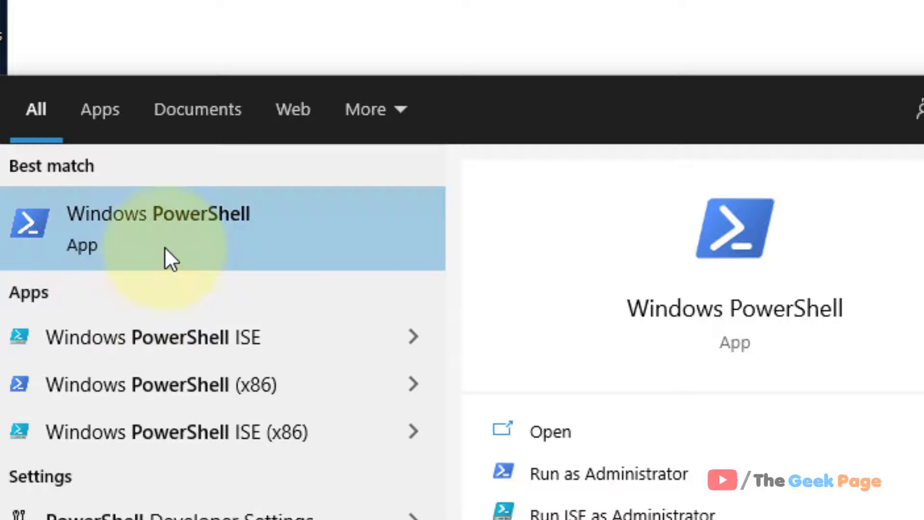
pyautogui.rightClick(164, 247)
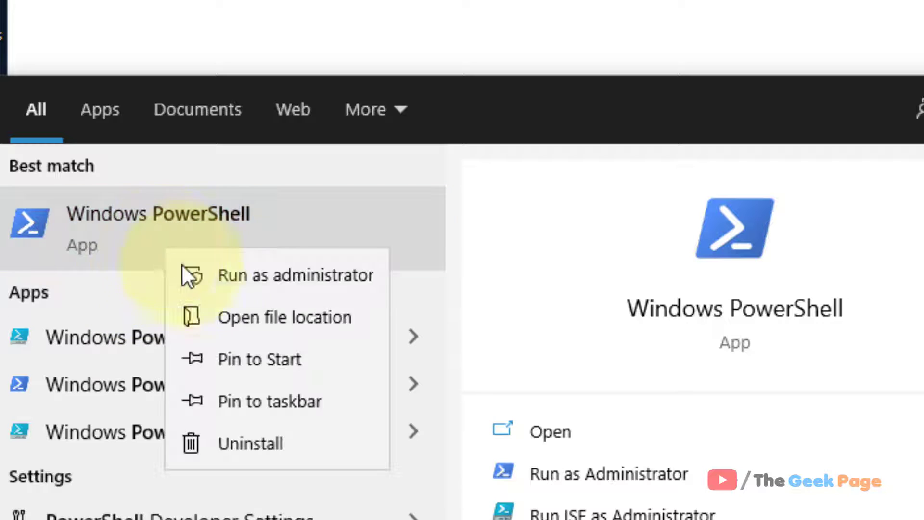
pyautogui.click(277, 278)
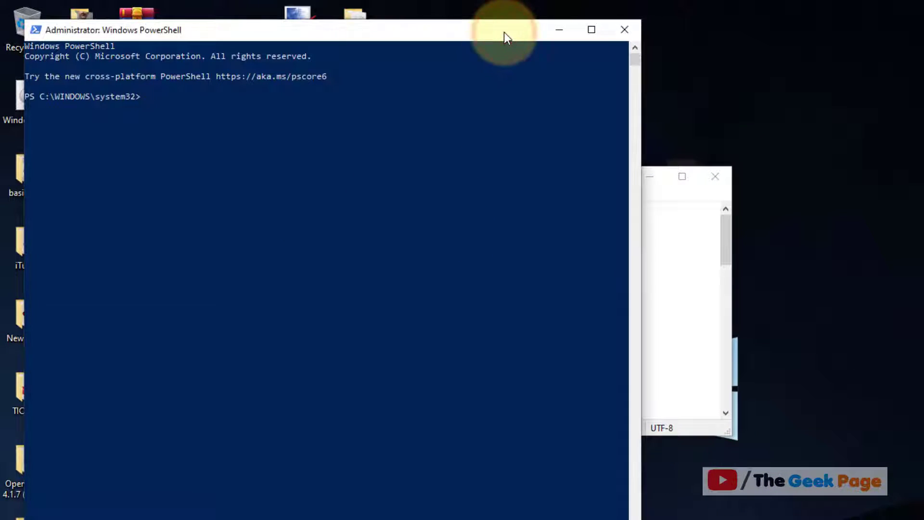
# - Move PowerShell aside and copy the Microsoft Store re-registration command from the Notepad notes
pyautogui.moveTo(497, 33); pyautogui.dragTo(827, 130)
pyautogui.click(234, 300)
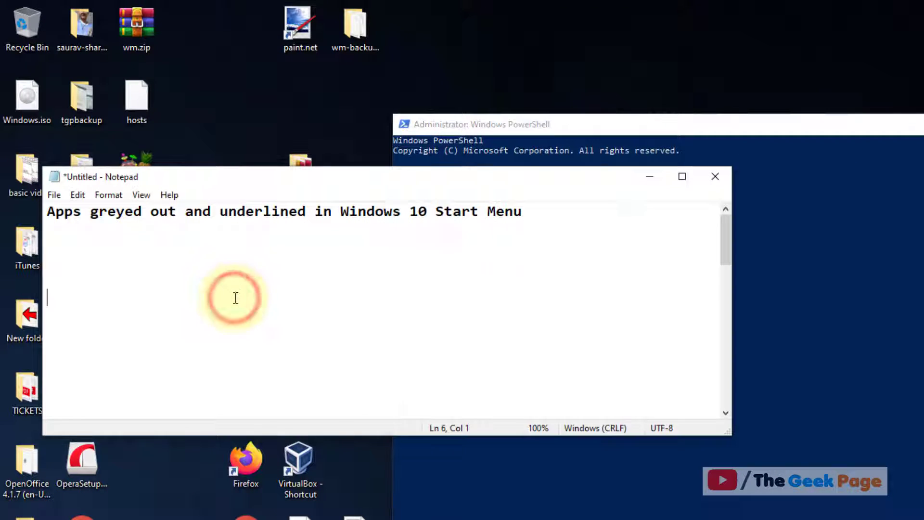
pyautogui.scroll(-3, 233, 300)
pyautogui.moveTo(584, 315); pyautogui.dragTo(455, 317)
pyautogui.click(593, 334)
pyautogui.moveTo(594, 334); pyautogui.dragTo(47, 296)
pyautogui.rightClick(118, 301)
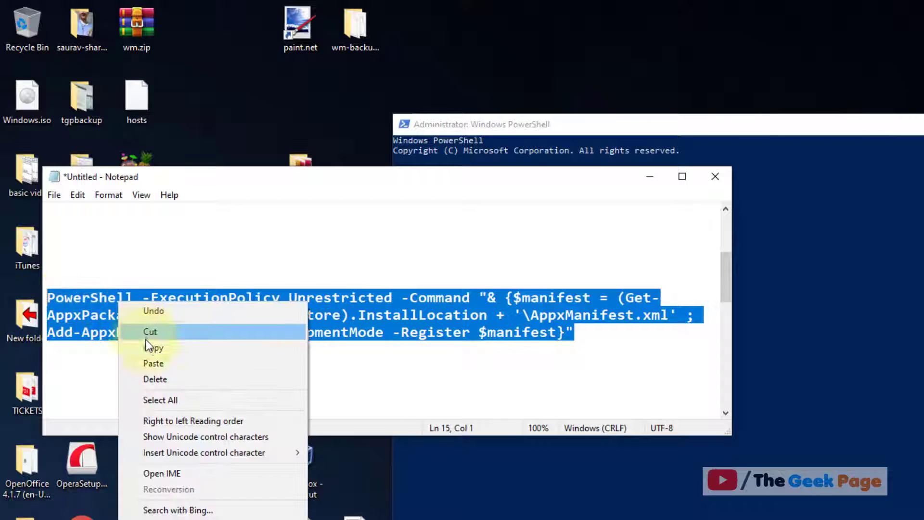
pyautogui.click(153, 347)
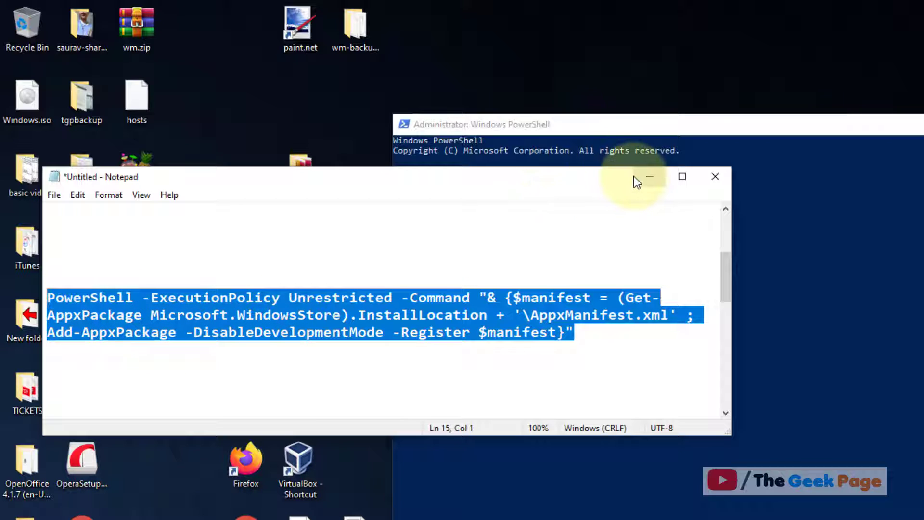
# - Move the notes down to expose PowerShell and place the caret below the command
pyautogui.moveTo(604, 176); pyautogui.dragTo(620, 282)
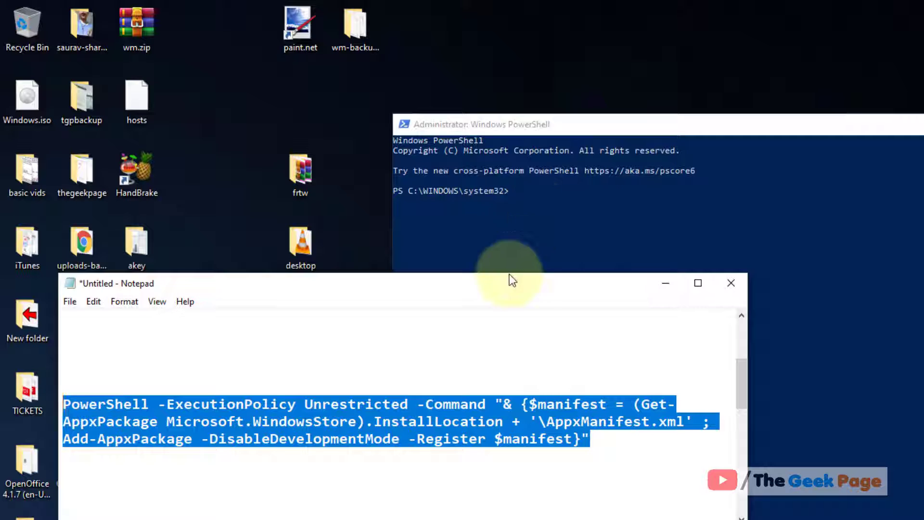
pyautogui.click(489, 375)
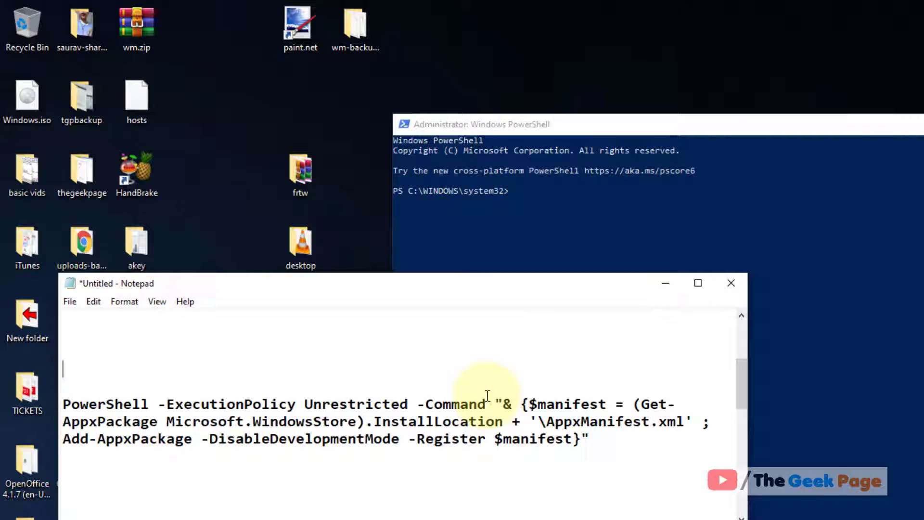
pyautogui.click(407, 451)
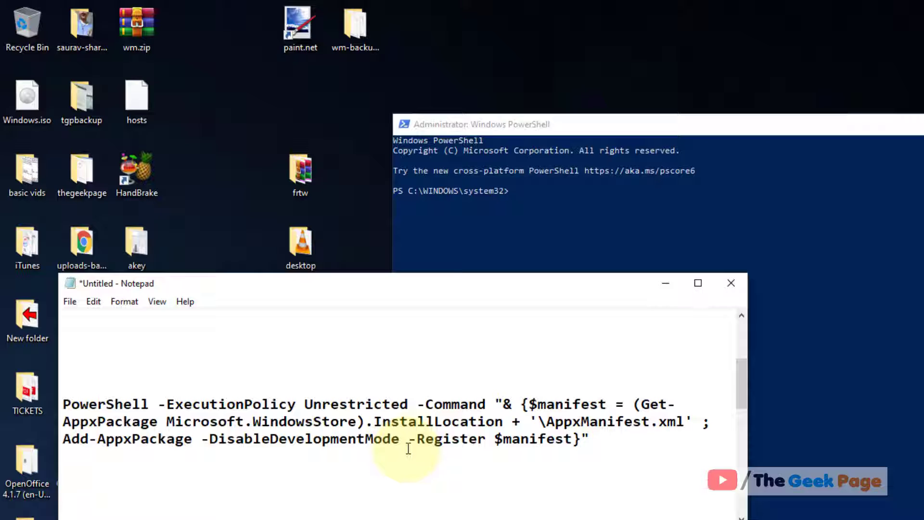
pyautogui.scroll(-2, 408, 449)
pyautogui.scroll(-1, 408, 448)
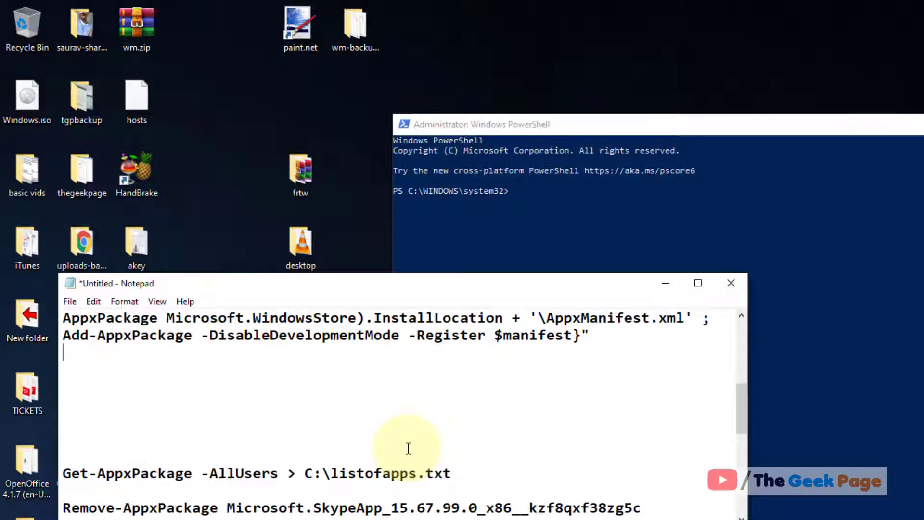
pyautogui.scroll(-2, 408, 448)
pyautogui.scroll(-1, 408, 448)
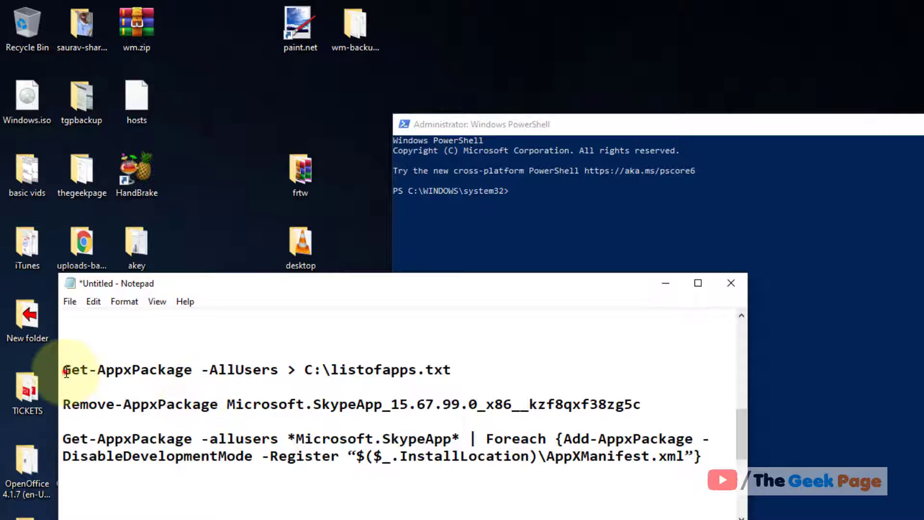
# - Change the output file to C:\listofapp.txt and copy the Get-AppxPackage -AllUsers export line
pyautogui.moveTo(62, 370); pyautogui.dragTo(167, 369)
pyautogui.moveTo(453, 370); pyautogui.dragTo(72, 370)
pyautogui.click(417, 370)
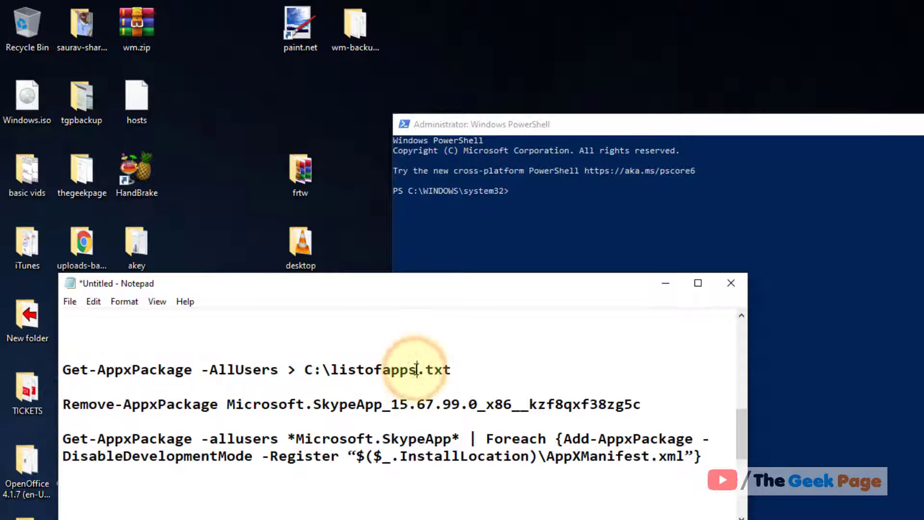
pyautogui.press('BackSpace')
pyautogui.moveTo(462, 369); pyautogui.dragTo(63, 370)
pyautogui.rightClick(119, 373)
pyautogui.click(152, 420)
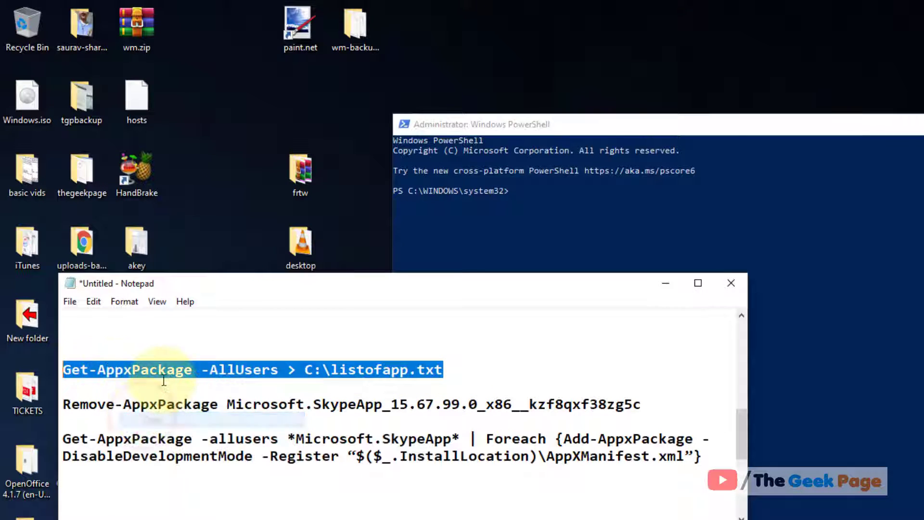
pyautogui.click(65, 387)
# - Review the file name and C: path, then copy the whole app-listing command again
pyautogui.moveTo(329, 370); pyautogui.dragTo(447, 370)
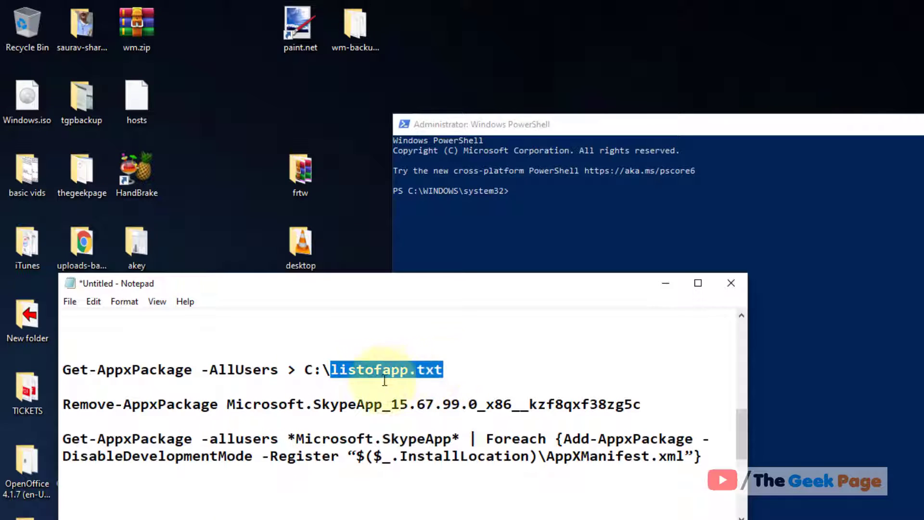
pyautogui.moveTo(321, 369); pyautogui.dragTo(304, 369)
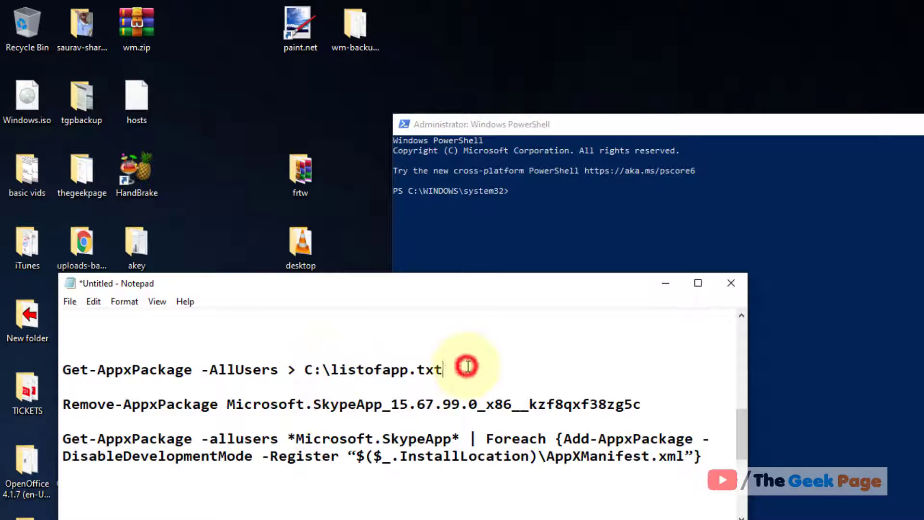
pyautogui.moveTo(441, 369); pyautogui.dragTo(63, 369)
pyautogui.rightClick(106, 371)
pyautogui.click(142, 419)
# - Run Get-AppxPackage -AllUsers > C:\listofapp.txt in the admin PowerShell prompt
pyautogui.click(665, 283)
pyautogui.rightClick(616, 205)
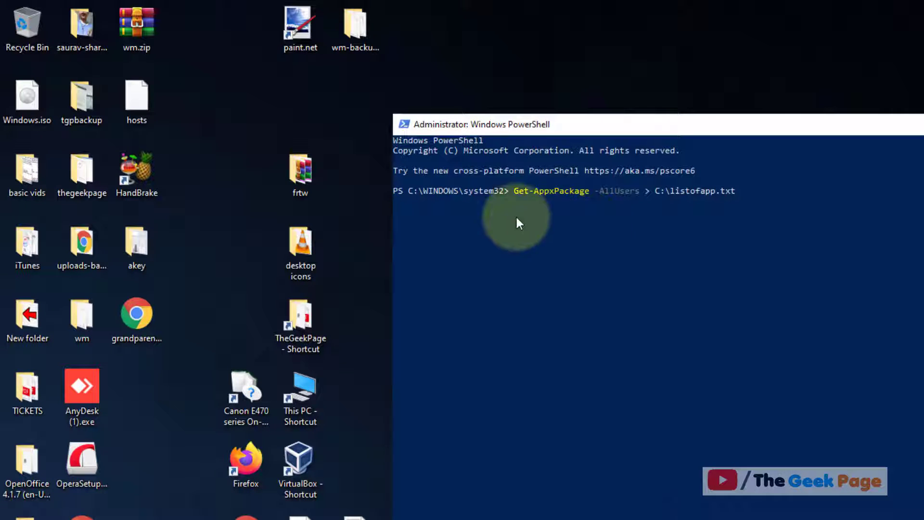
pyautogui.press('Return')
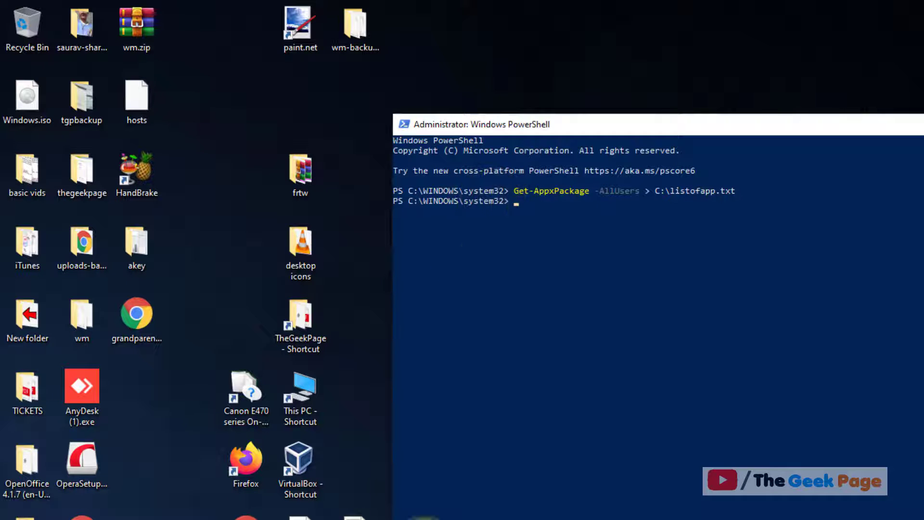
pyautogui.press('super+x')
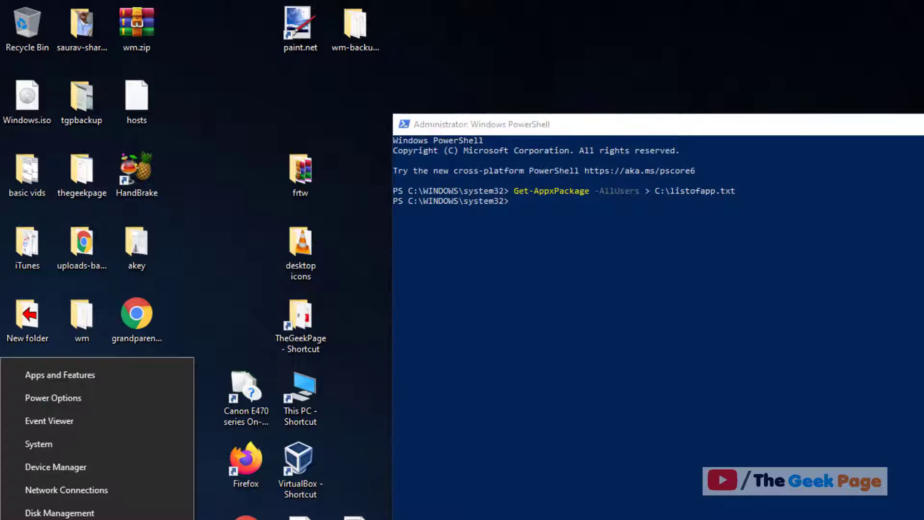
# - Browse File Explorer to Local Disk (C:) and open listofapp.txt with Notepad
pyautogui.press('e')
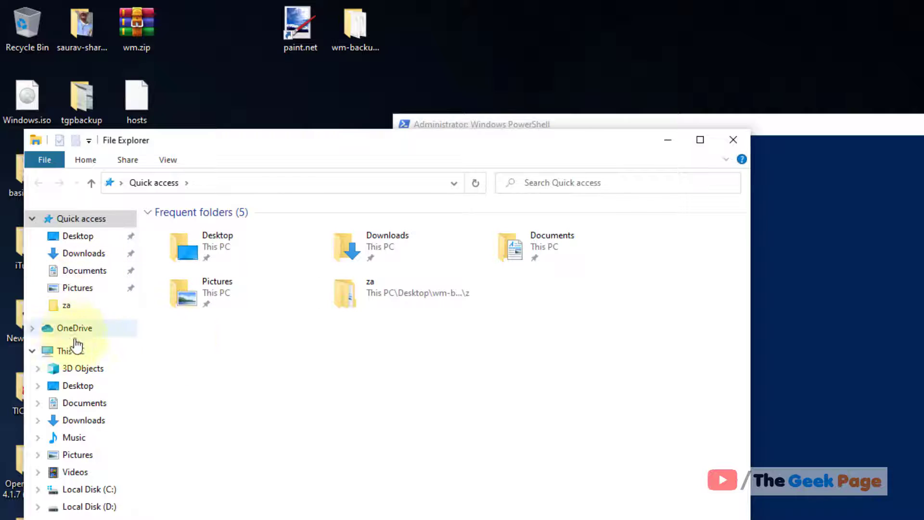
pyautogui.click(71, 350)
pyautogui.doubleClick(228, 377)
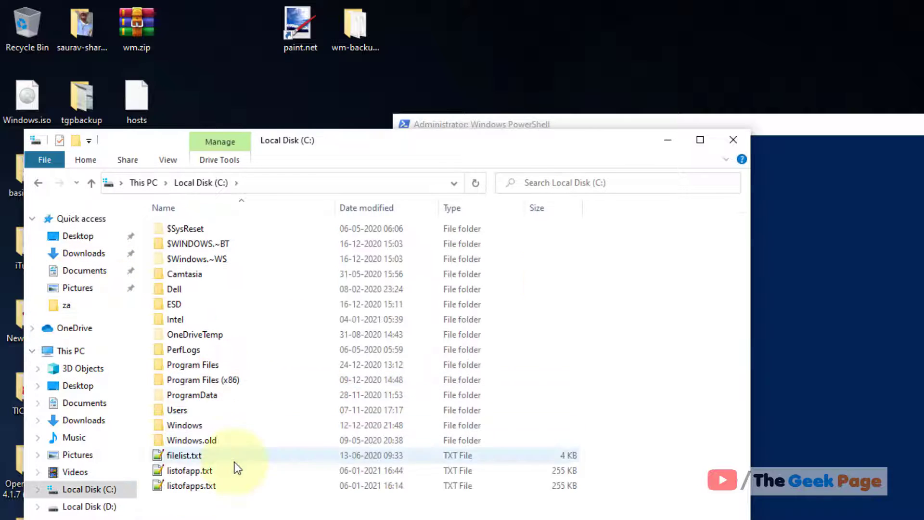
pyautogui.rightClick(189, 470)
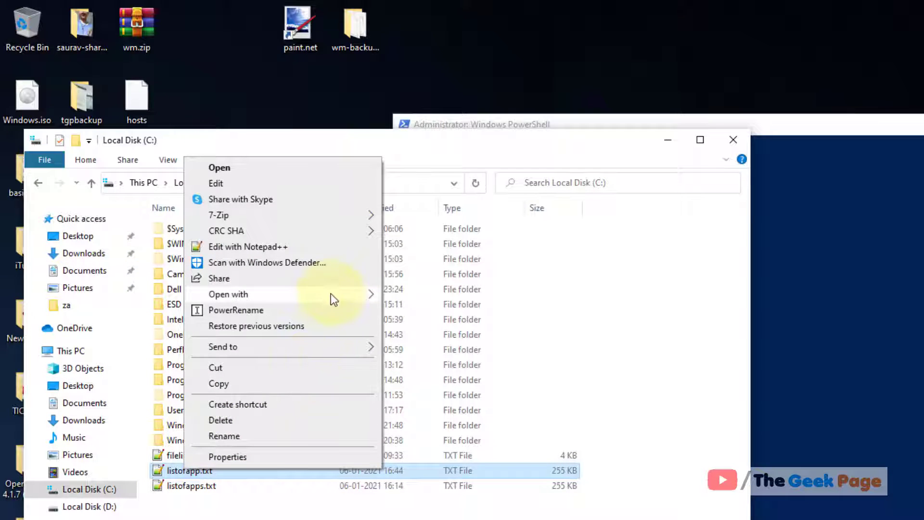
pyautogui.moveTo(228, 294)
pyautogui.click(422, 296)
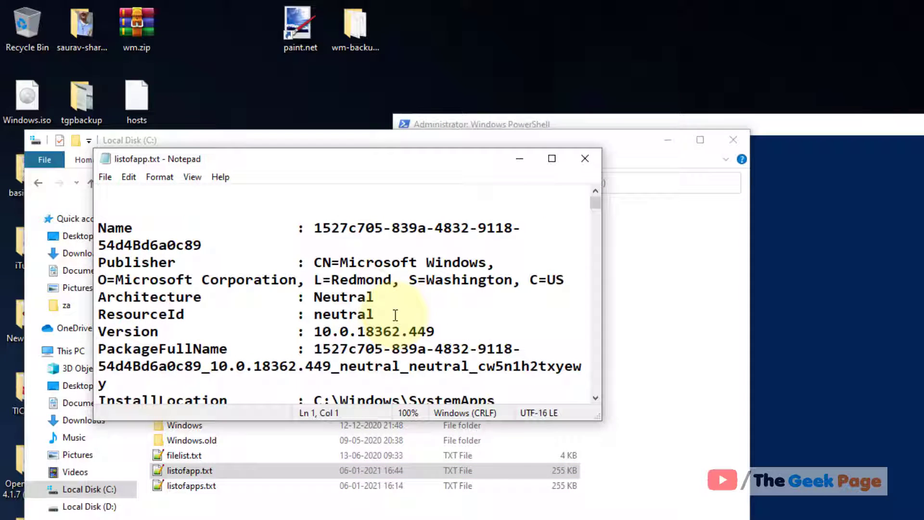
# - Search the package list for 'skype' to land on the Microsoft.SkypeApp entry
pyautogui.hotkey('ctrl', 'f')
pyautogui.write('skyp')
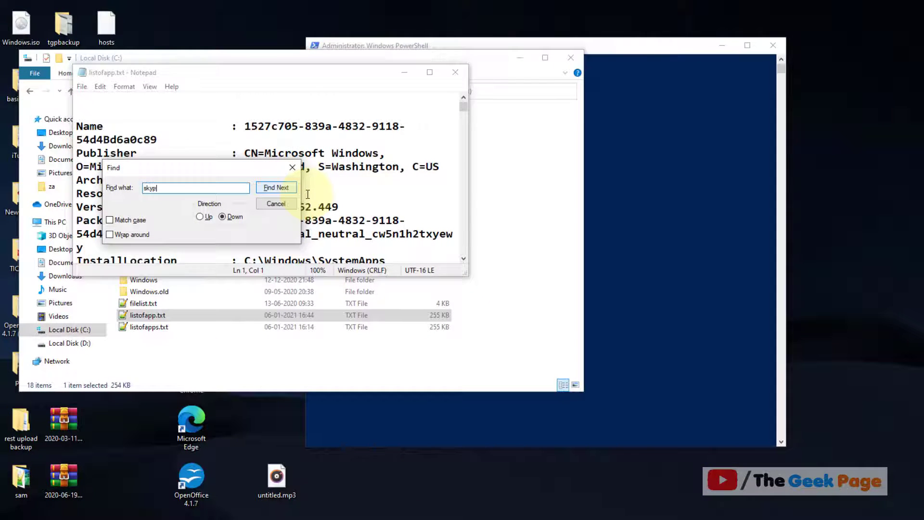
pyautogui.write('e')
pyautogui.press('Return')
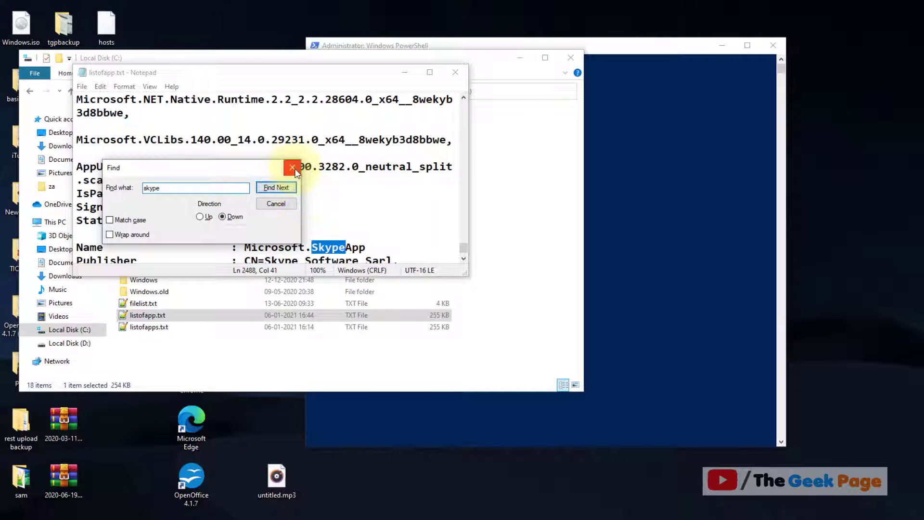
pyautogui.click(291, 168)
# - Widen the listofapp.txt window and highlight the Microsoft.SkypeApp name value
pyautogui.moveTo(464, 276)
pyautogui.mouseDown()
pyautogui.moveTo(541, 239)
pyautogui.moveTo(547, 352)
pyautogui.mouseUp()
pyautogui.scroll(4, 395, 268)
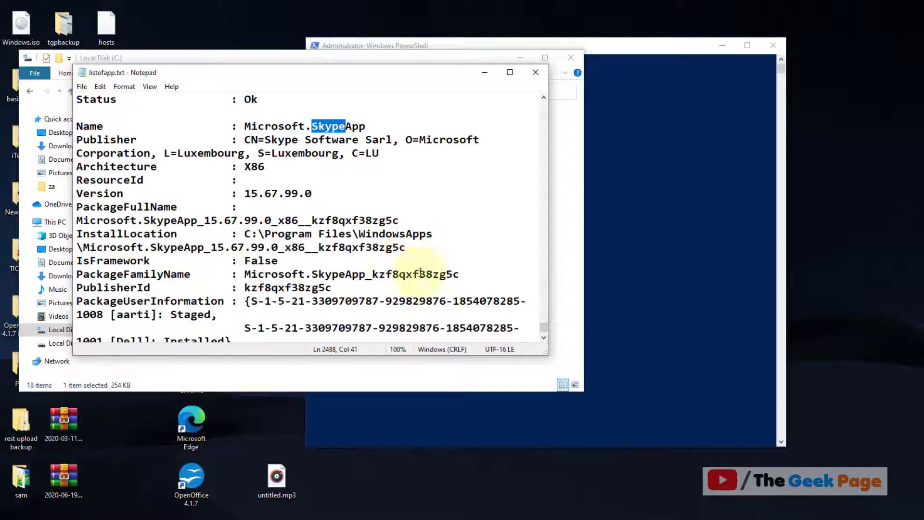
pyautogui.moveTo(547, 353); pyautogui.dragTo(721, 394)
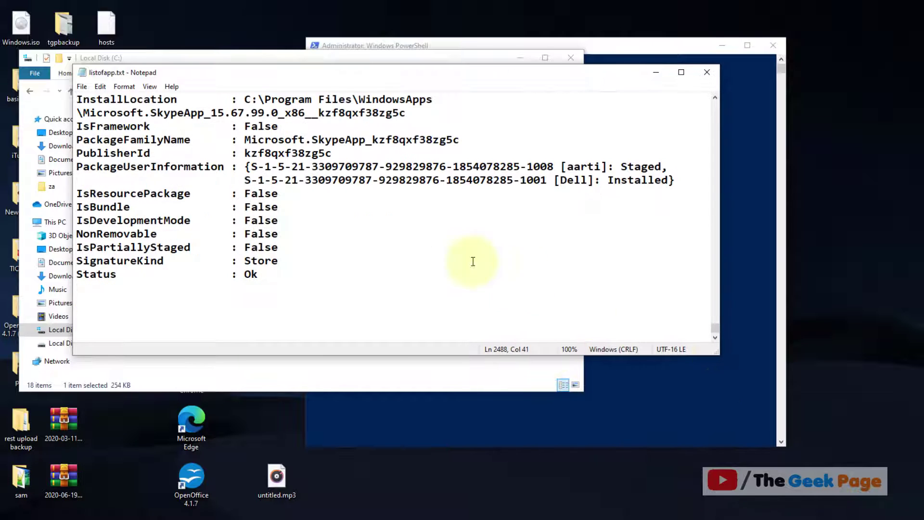
pyautogui.scroll(3, 463, 261)
pyautogui.scroll(3, 461, 261)
pyautogui.scroll(-1, 462, 261)
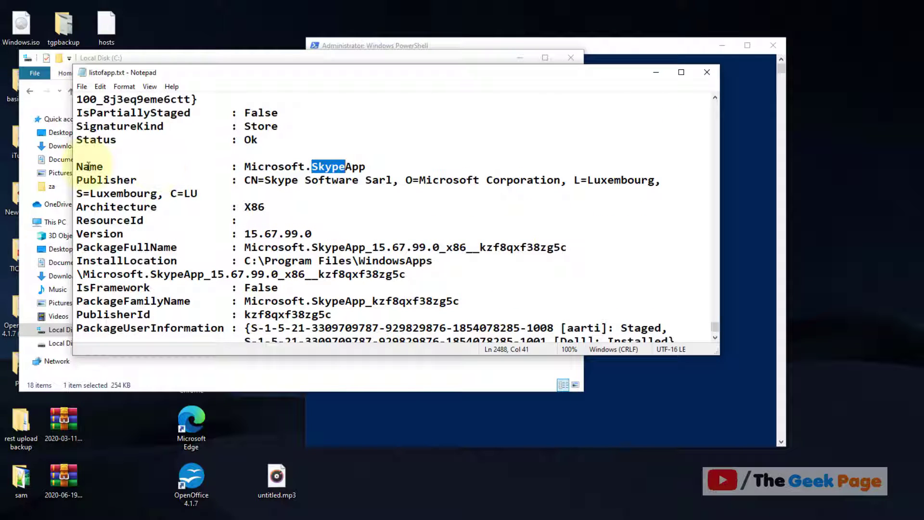
pyautogui.moveTo(77, 166); pyautogui.dragTo(105, 166)
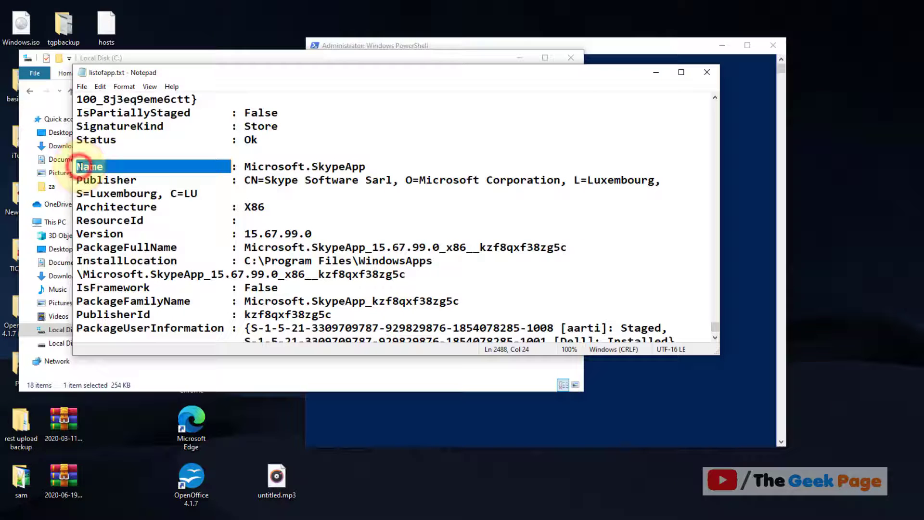
pyautogui.click(299, 167)
pyautogui.moveTo(367, 167); pyautogui.dragTo(244, 167)
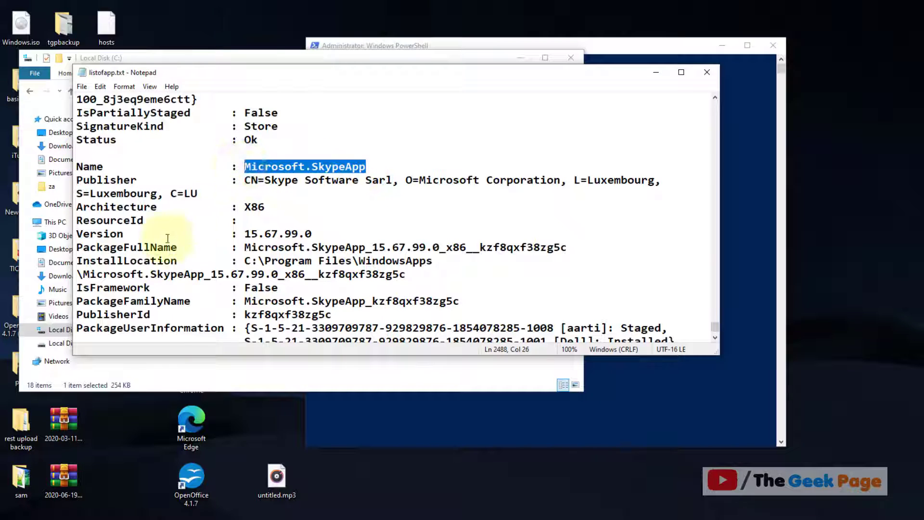
# - Select the PackageFullName value Microsoft.SkypeApp_15.67.99.0_x86__kzf8qxf38zg5c and move the list aside
pyautogui.moveTo(77, 247); pyautogui.dragTo(177, 247)
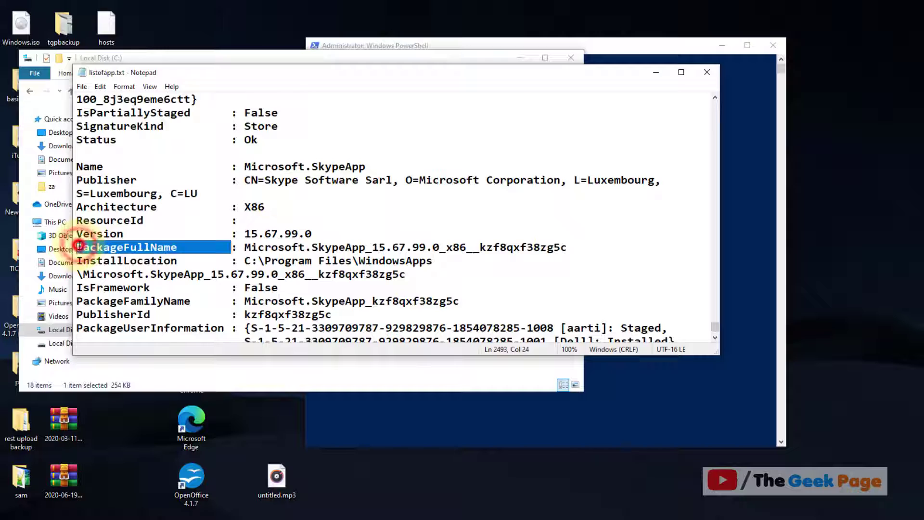
pyautogui.click(245, 248)
pyautogui.moveTo(244, 247); pyautogui.dragTo(578, 249)
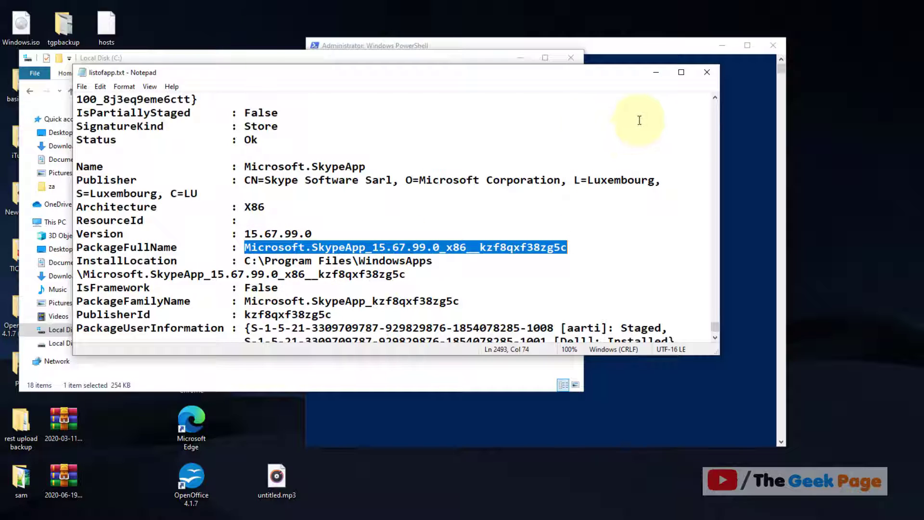
pyautogui.moveTo(414, 72); pyautogui.dragTo(545, 106)
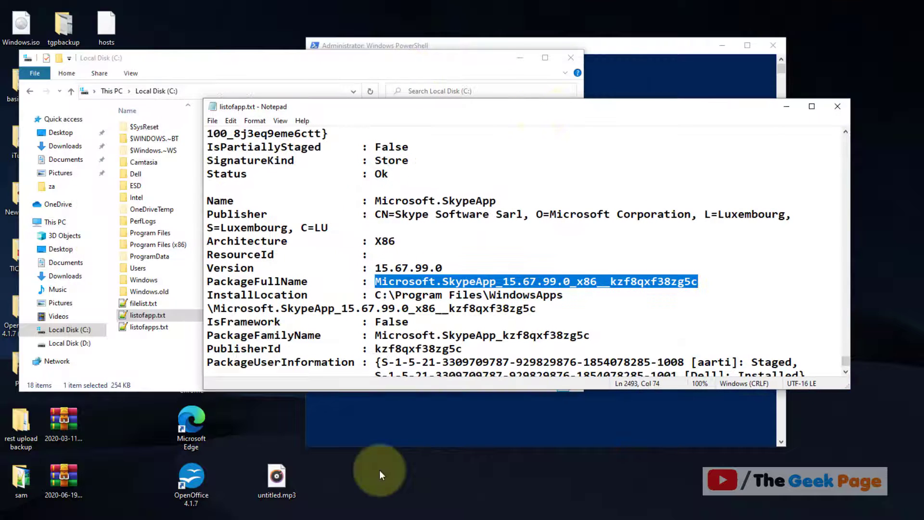
# - Rewrite the notes as 'Remove-AppxPackage PackageFullName' and 'Get-AppxPackage -allusers *Name*' placeholders
pyautogui.click(300, 498)
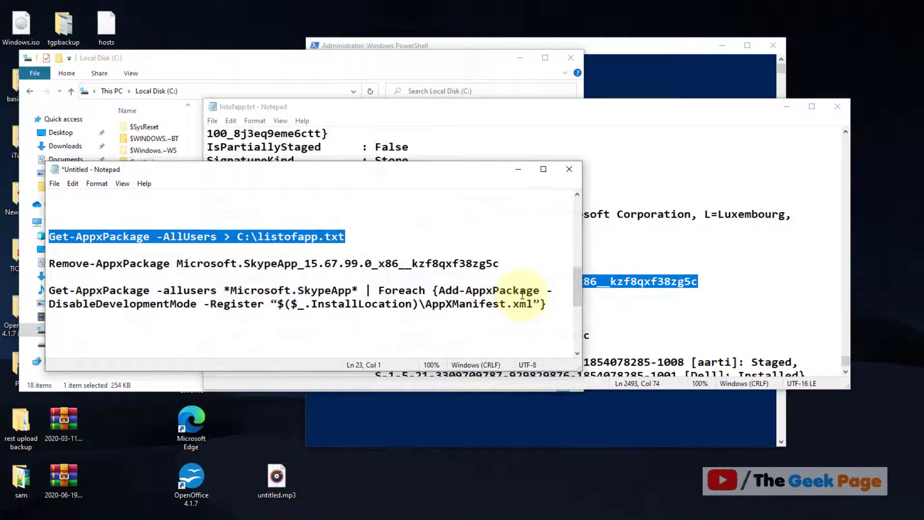
pyautogui.moveTo(577, 366); pyautogui.dragTo(584, 325)
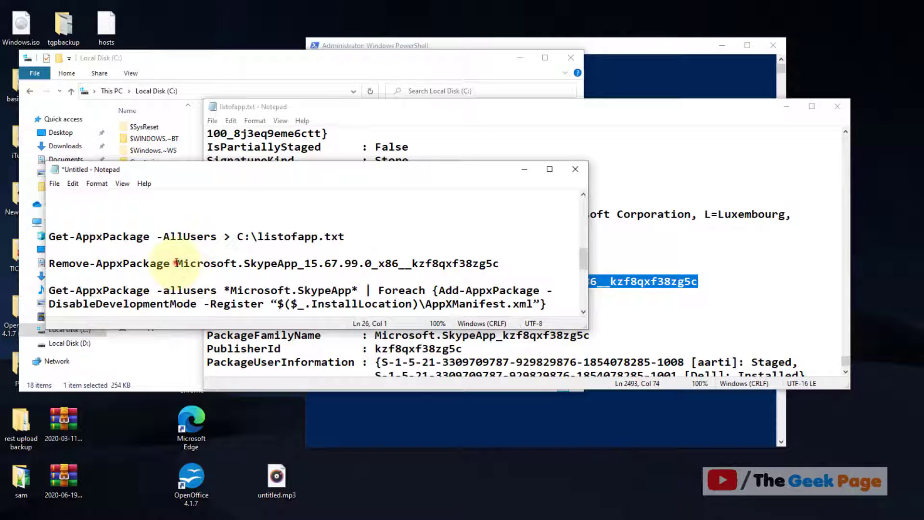
pyautogui.moveTo(177, 264); pyautogui.dragTo(501, 266)
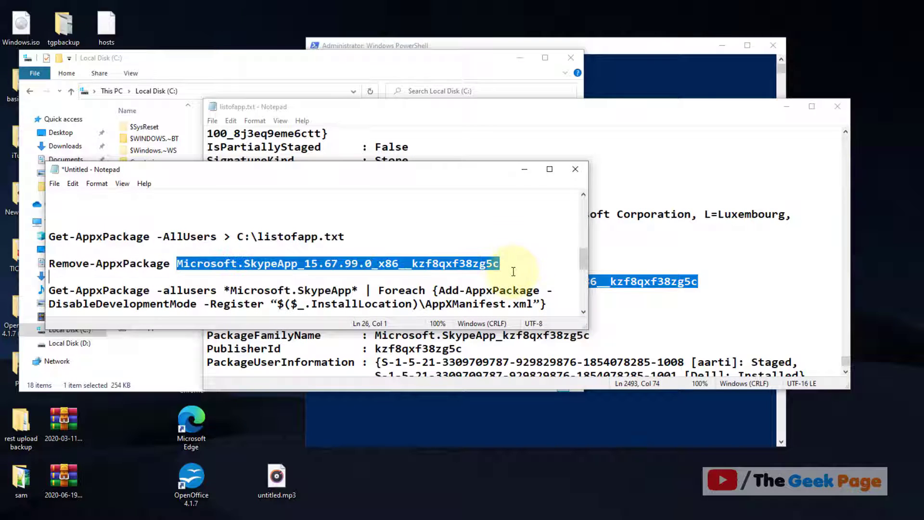
pyautogui.write('Package PackageFullName')
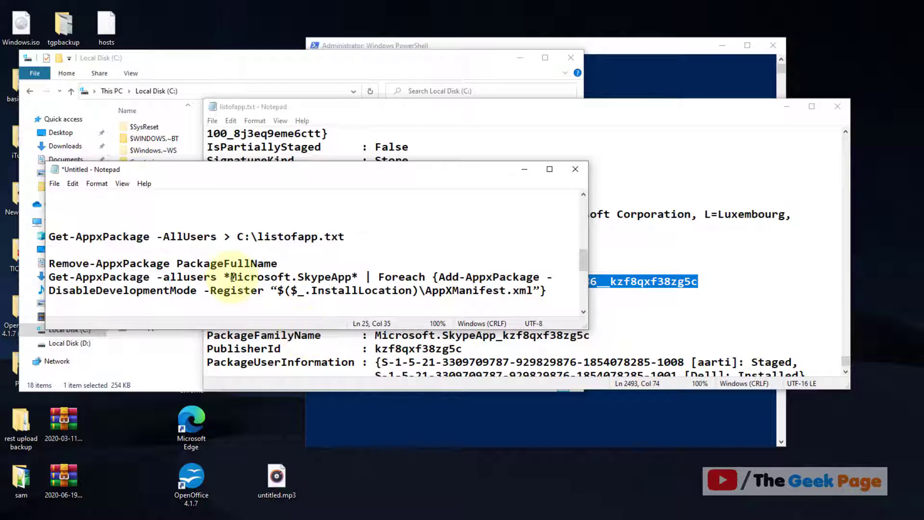
pyautogui.moveTo(231, 277); pyautogui.dragTo(354, 277)
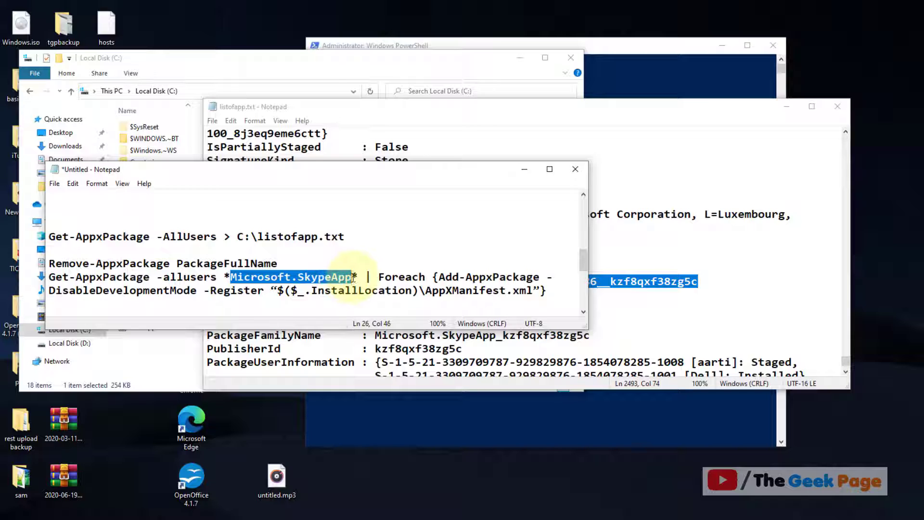
pyautogui.write('Name')
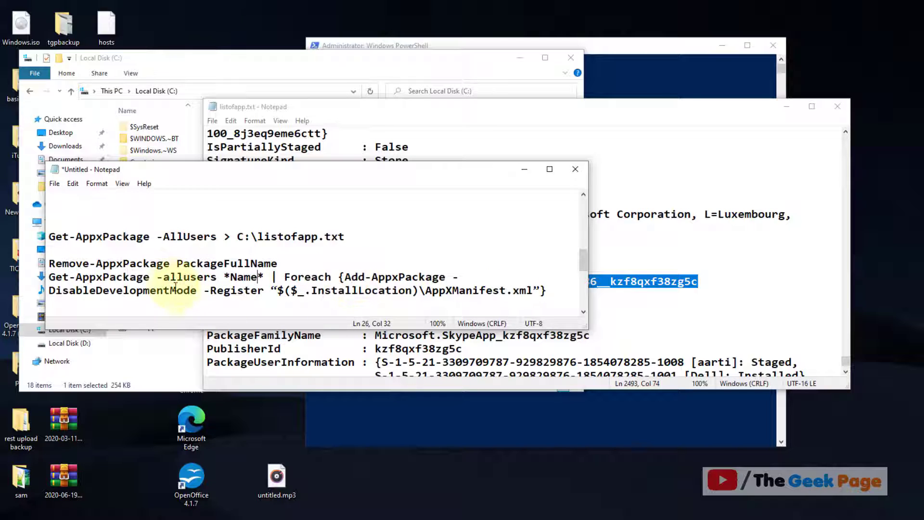
pyautogui.moveTo(175, 264); pyautogui.dragTo(278, 263)
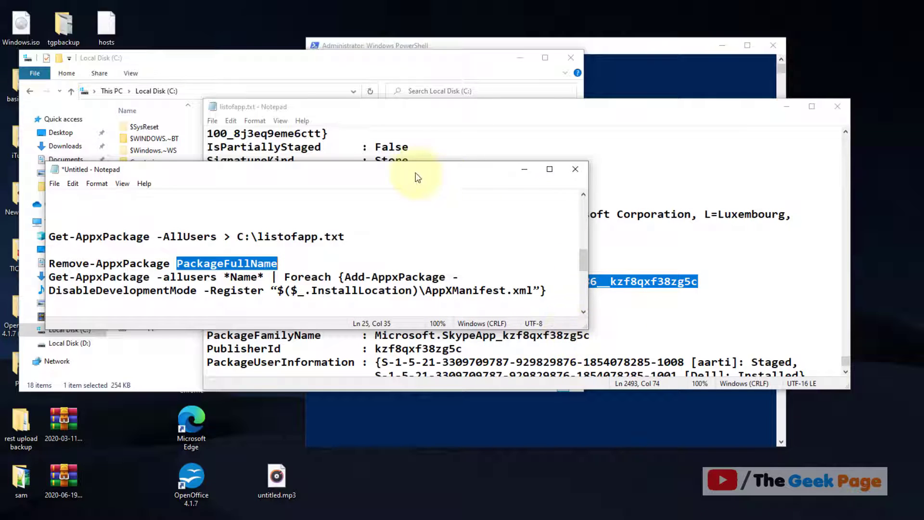
# - Paste Skype's full package name over PackageFullName in the Remove-AppxPackage line and select the line
pyautogui.moveTo(416, 175); pyautogui.dragTo(505, 329)
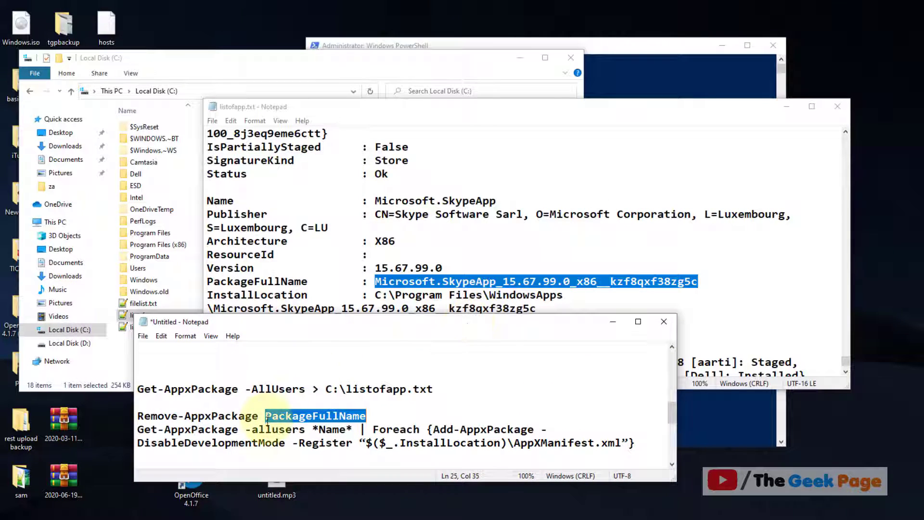
pyautogui.rightClick(417, 283)
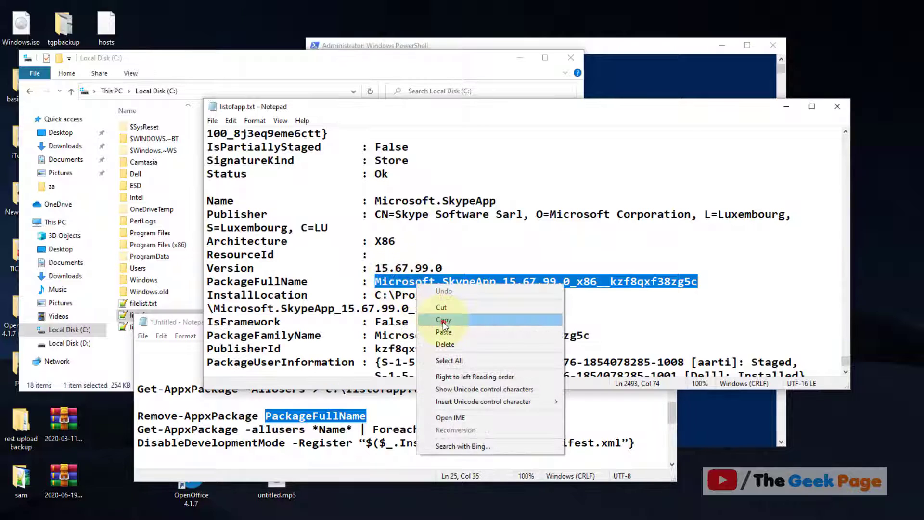
pyautogui.click(443, 320)
pyautogui.click(321, 413)
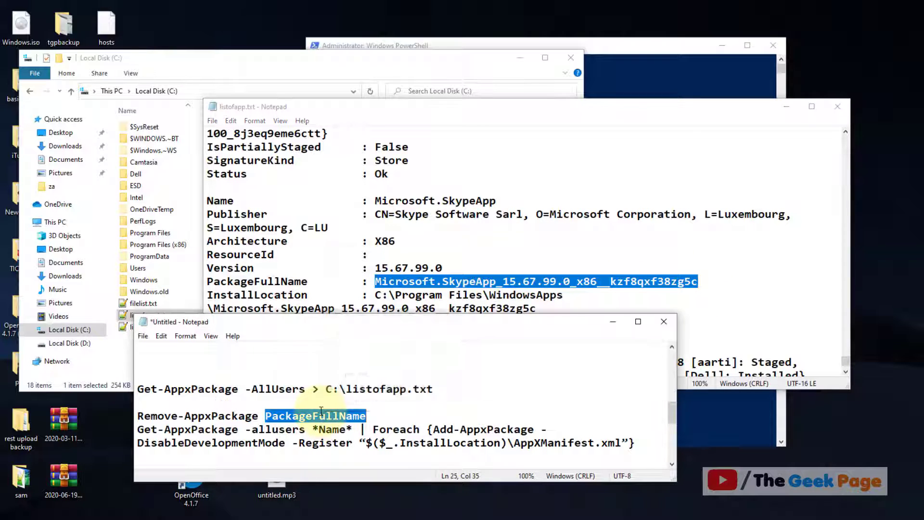
pyautogui.rightClick(321, 413)
pyautogui.click(347, 296)
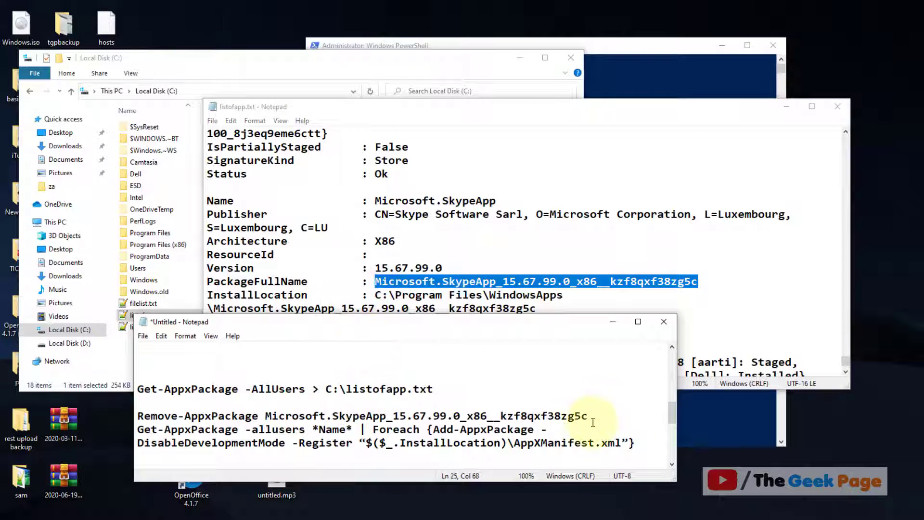
pyautogui.moveTo(591, 416); pyautogui.dragTo(121, 420)
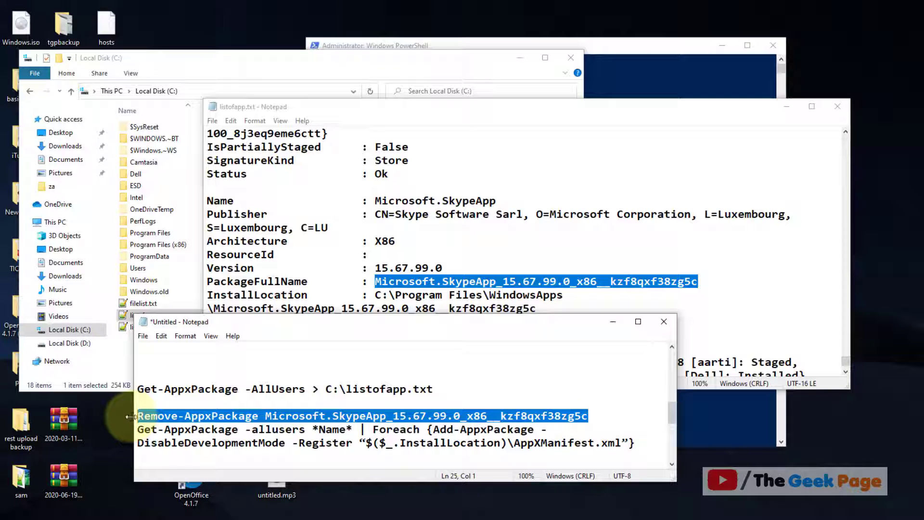
# - Run Remove-AppxPackage Microsoft.SkypeApp_15.67.99.0_x86__kzf8qxf38zg5c in PowerShell, then check Skype in Start search
pyautogui.click(600, 69)
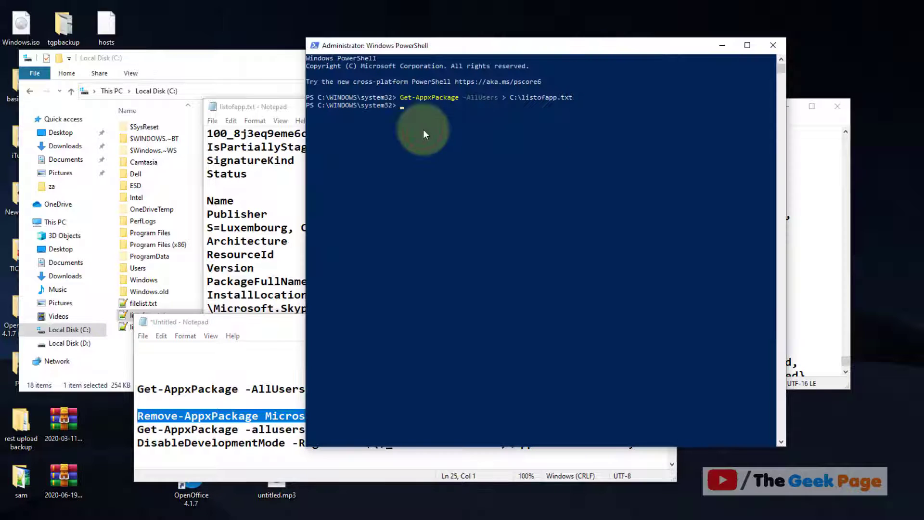
pyautogui.click(286, 69)
pyautogui.click(574, 48)
pyautogui.rightClick(443, 115)
pyautogui.press('Return')
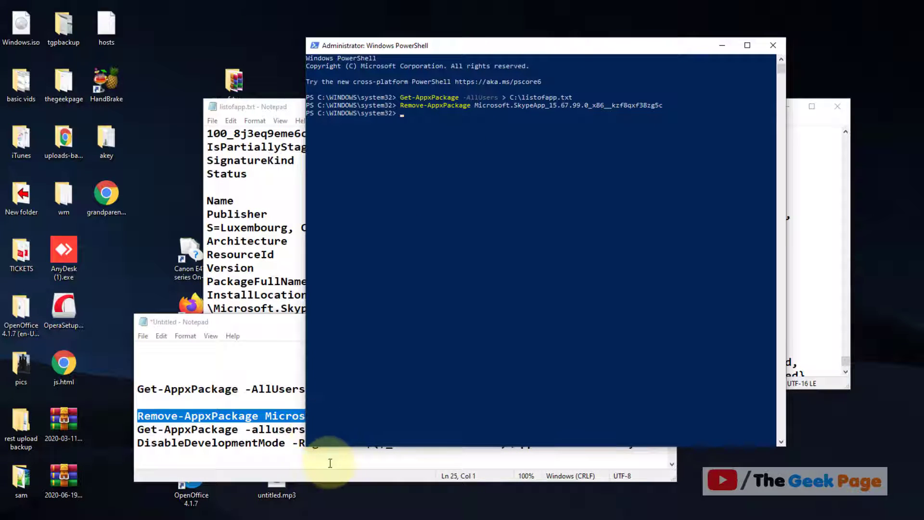
pyautogui.click(176, 514)
pyautogui.write('skype')
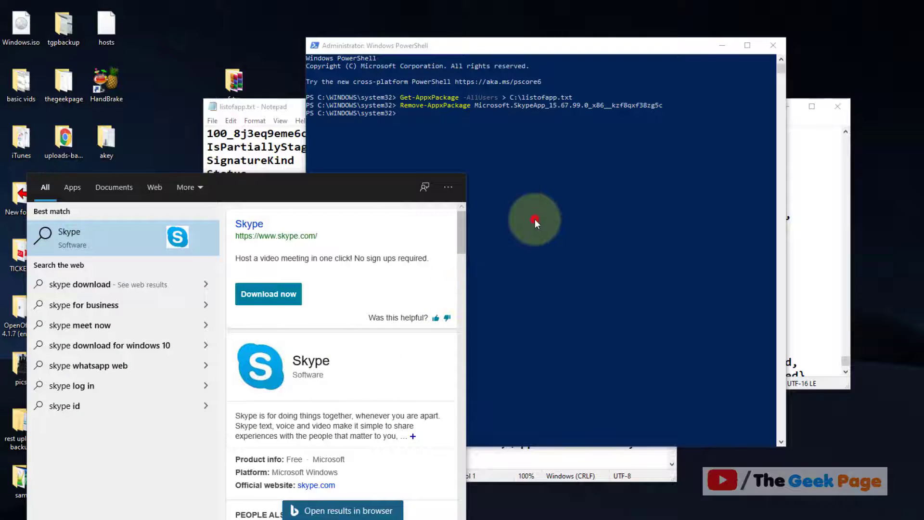
pyautogui.click(535, 219)
# - Add a blank line between the commands and select the Name placeholder in the re-register command
pyautogui.click(244, 332)
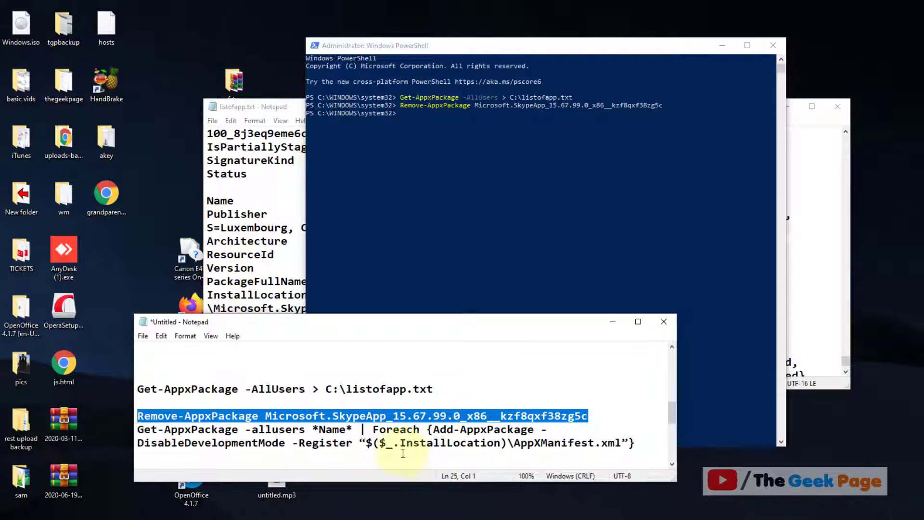
pyautogui.click(246, 453)
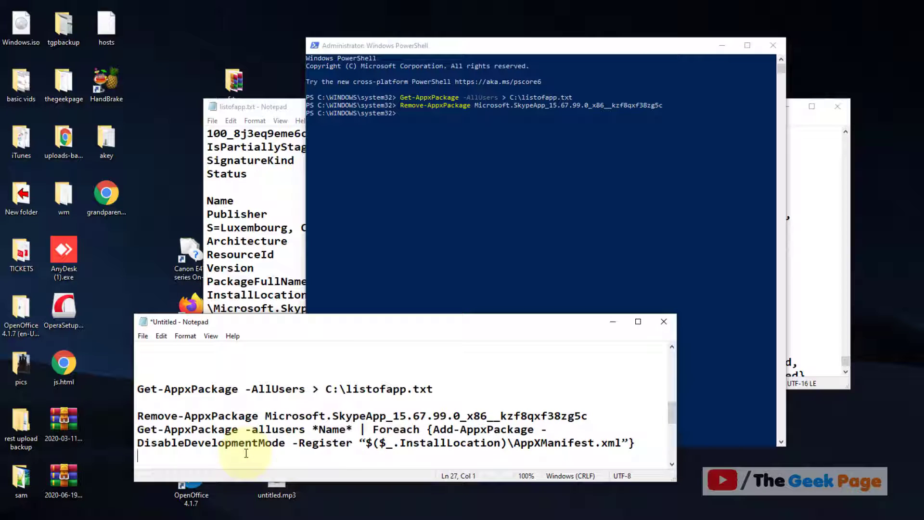
pyautogui.press('Return')
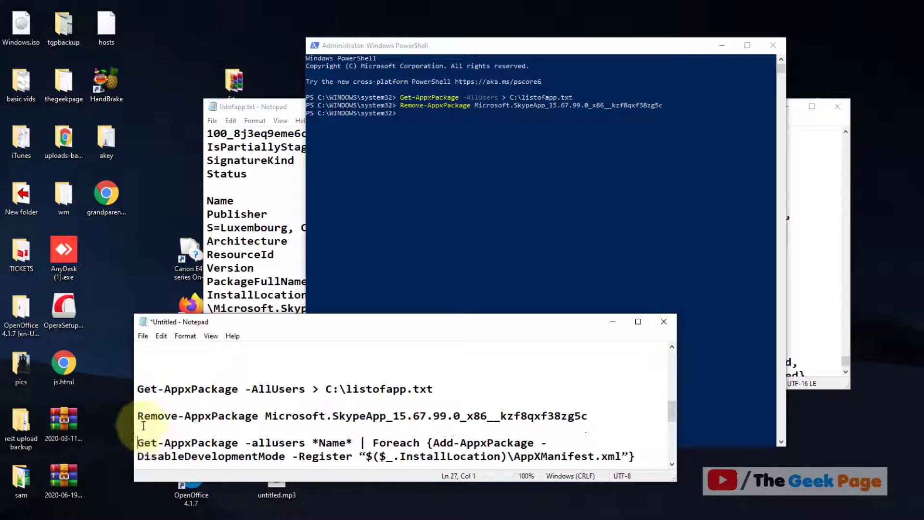
pyautogui.scroll(-1, 137, 429)
pyautogui.moveTo(137, 402); pyautogui.dragTo(633, 415)
pyautogui.hotkey('ctrl', 'c')
pyautogui.click(385, 431)
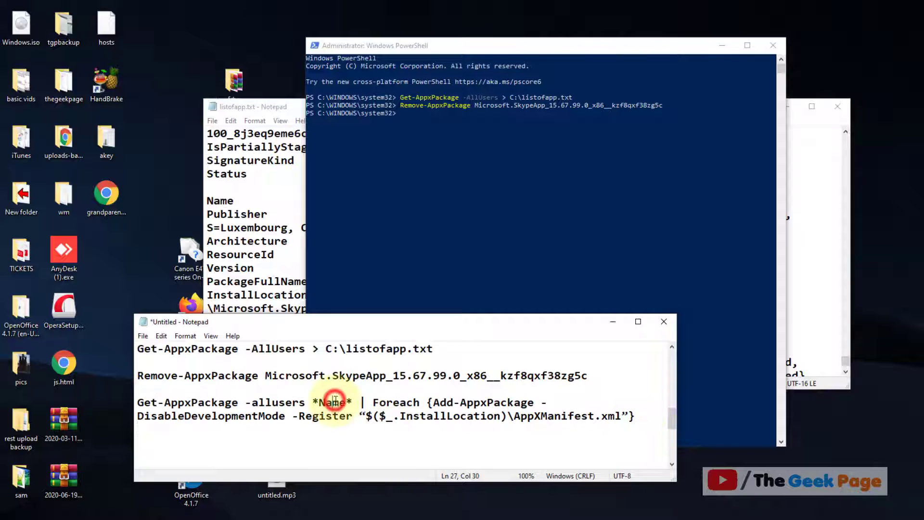
pyautogui.moveTo(319, 401); pyautogui.dragTo(346, 403)
# - Replace *Name* with *Microsoft.SkypeApp* from listofapp.txt and select the whole re-register command
pyautogui.click(296, 113)
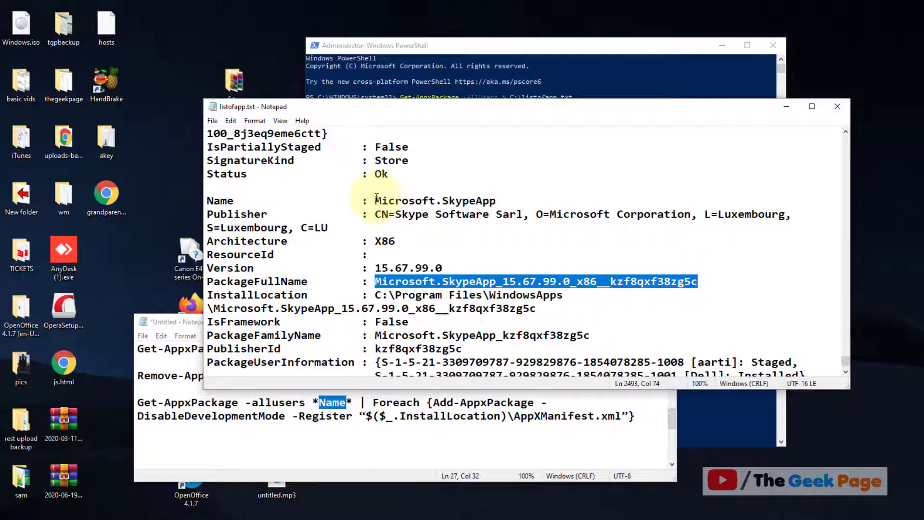
pyautogui.moveTo(375, 199); pyautogui.dragTo(495, 201)
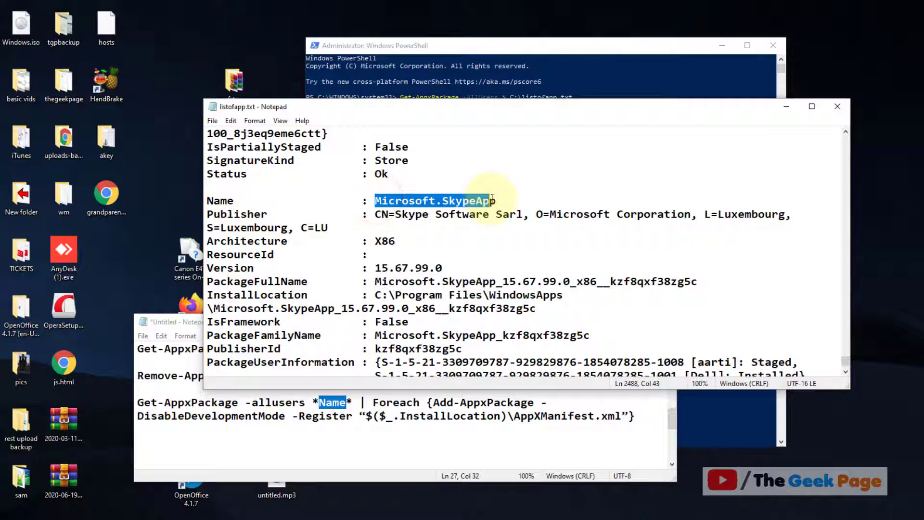
pyautogui.click(332, 403)
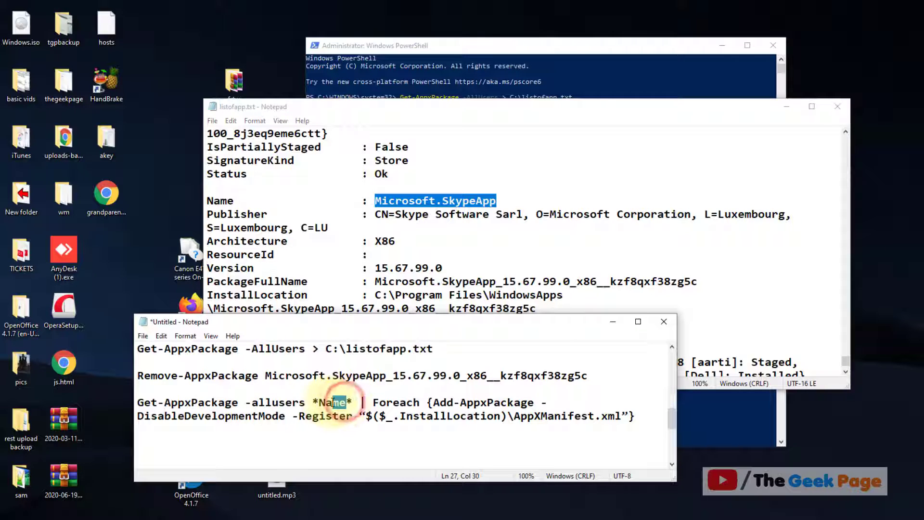
pyautogui.doubleClick(331, 403)
pyautogui.hotkey('ctrl', 'v')
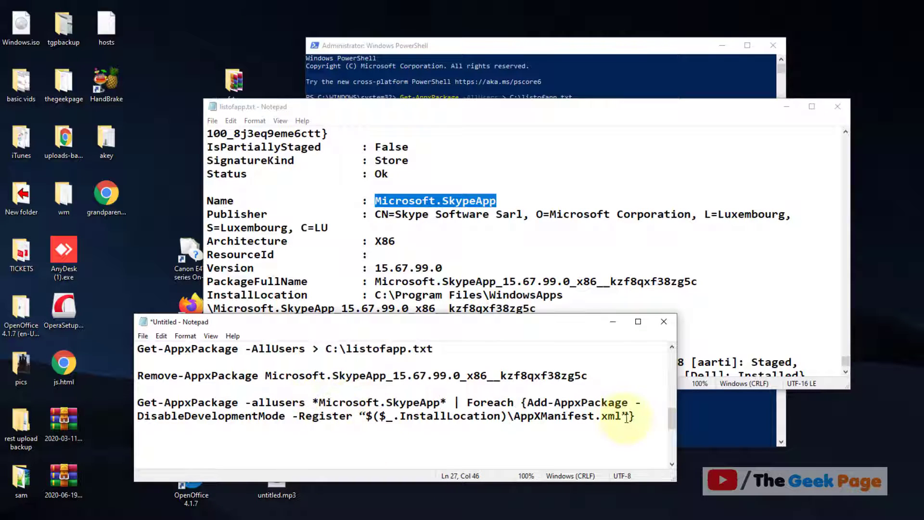
pyautogui.moveTo(636, 416); pyautogui.dragTo(137, 402)
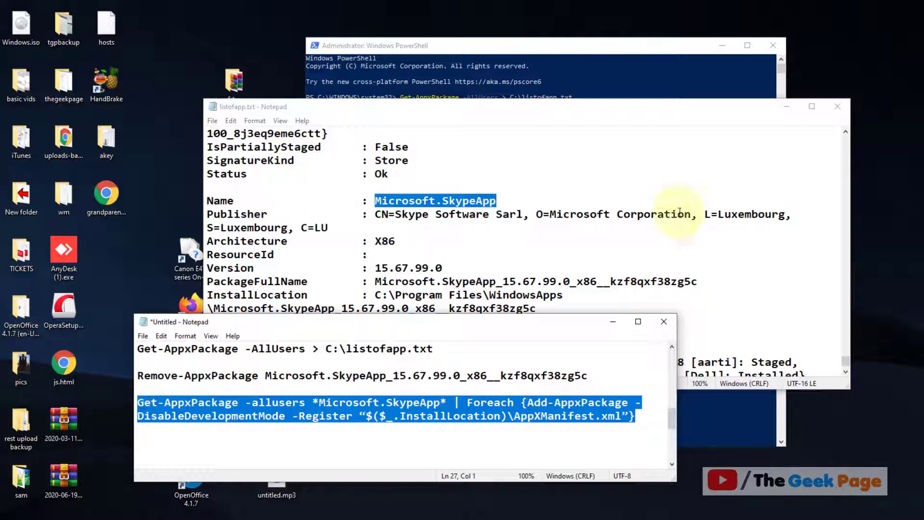
# - Run Get-AppxPackage -allusers *Microsoft.SkypeApp* | Foreach Add-AppxPackage in PowerShell, then check Skype in Start
pyautogui.click(787, 106)
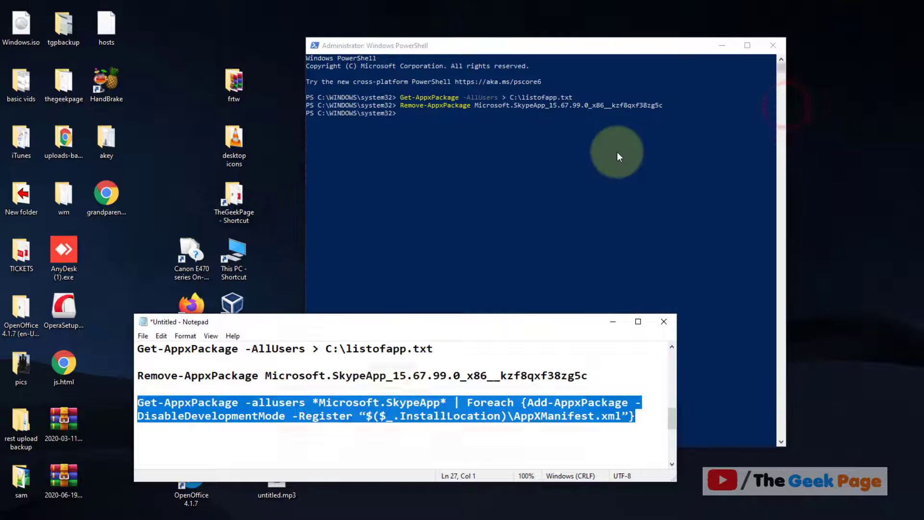
pyautogui.rightClick(477, 130)
pyautogui.press('Return')
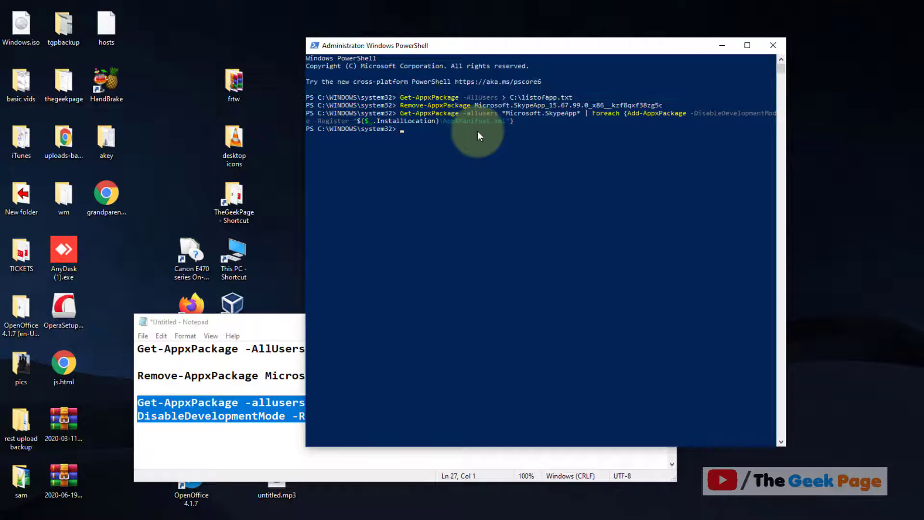
pyautogui.press('super')
pyautogui.write('s')
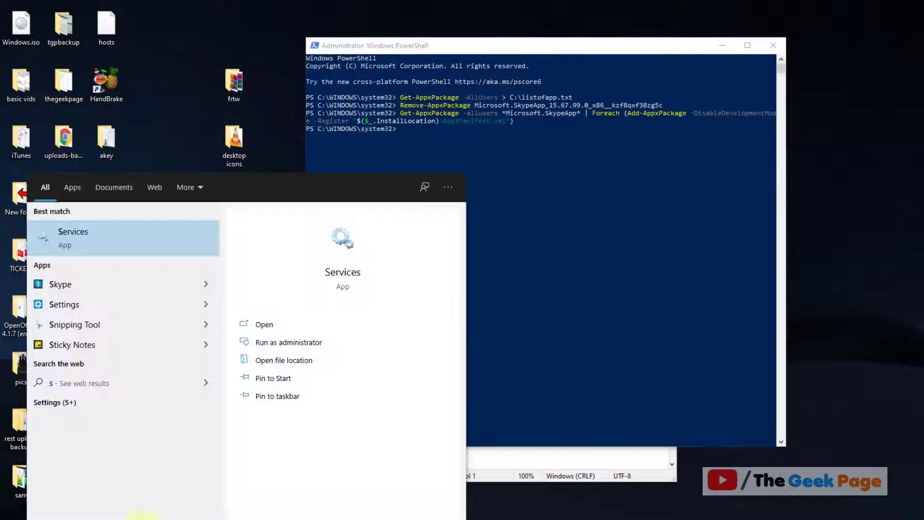
pyautogui.write('kype')
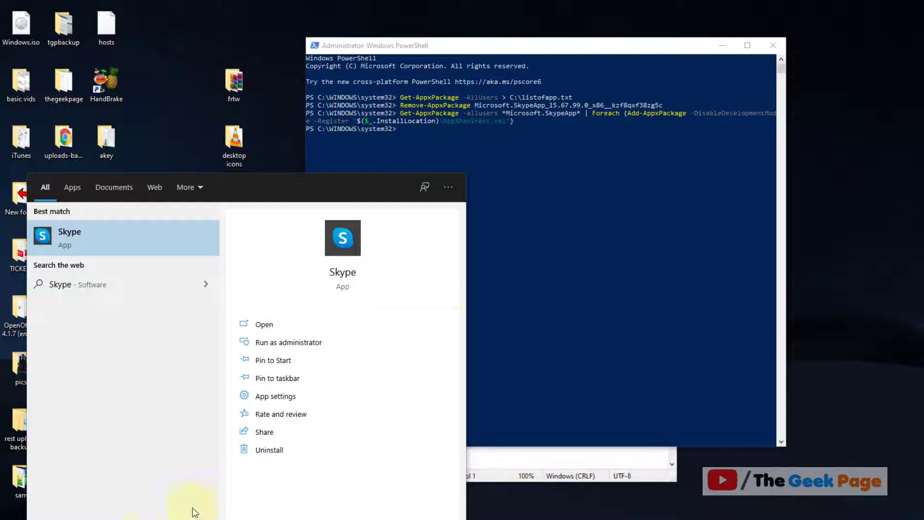
pyautogui.click(527, 298)
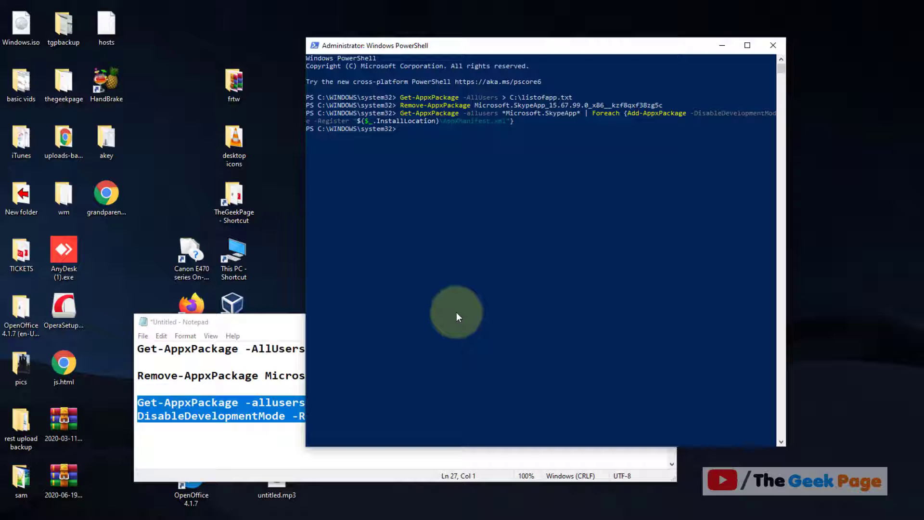
# - Search Windows for wsreset and launch the Store reset Run command
pyautogui.press('super')
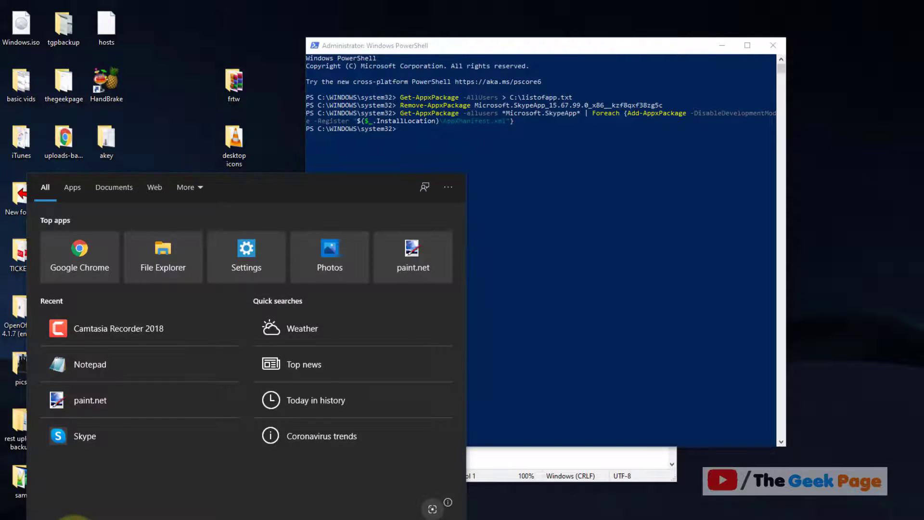
pyautogui.write('wsr')
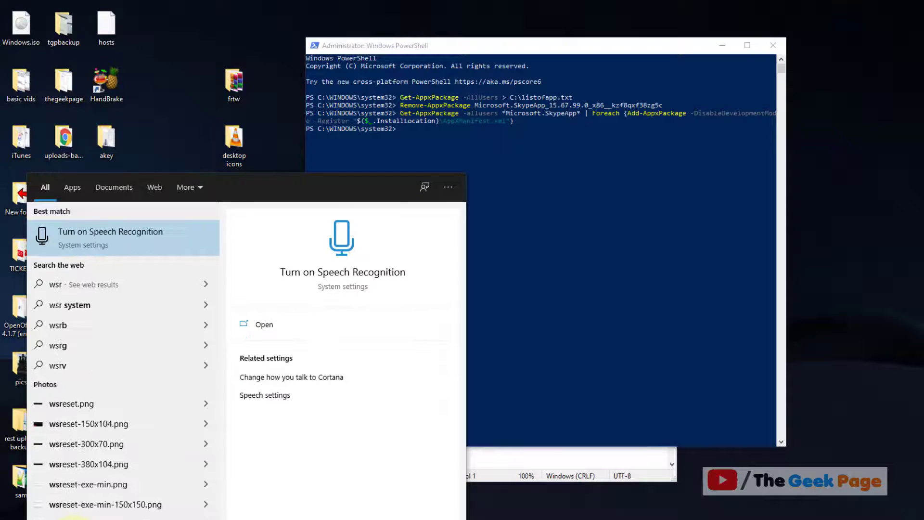
pyautogui.write('eset')
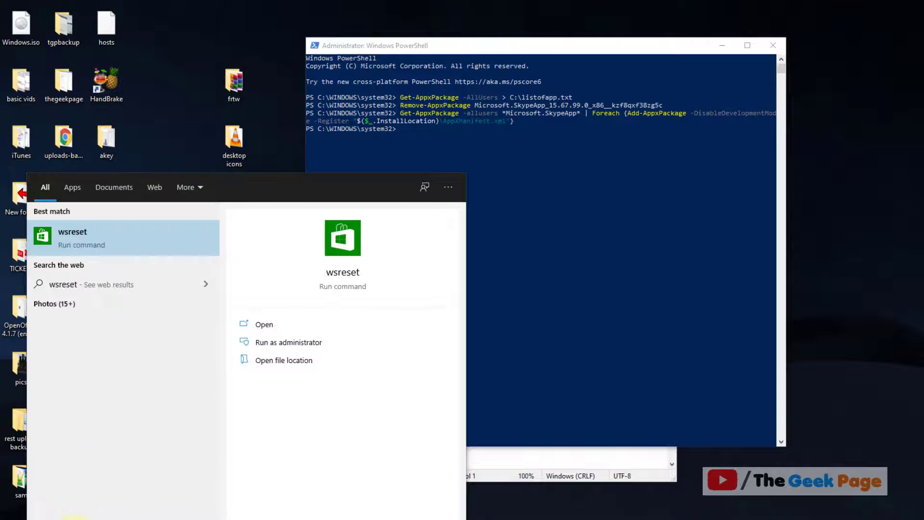
pyautogui.click(102, 236)
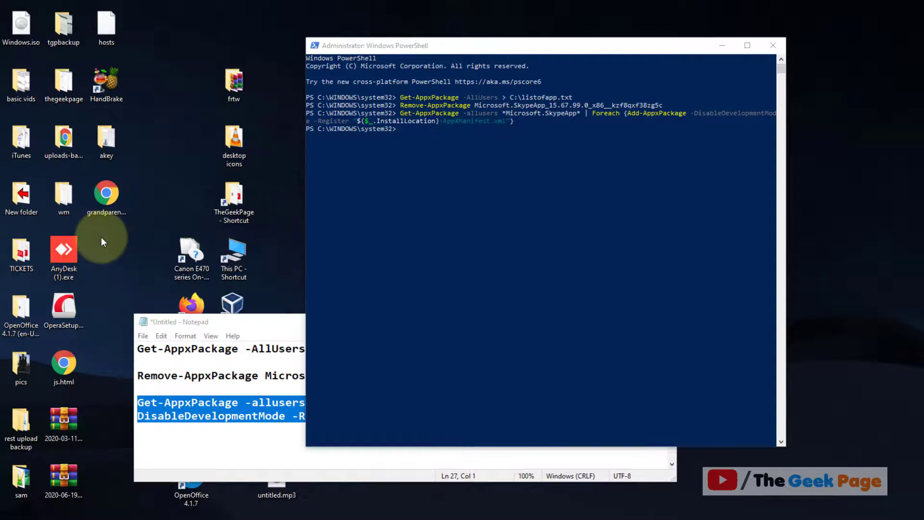